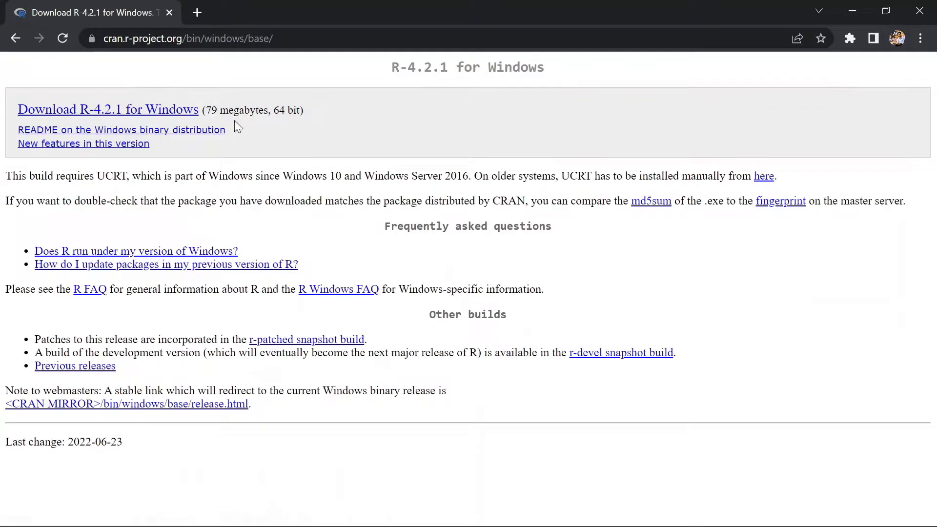
Download R-4.2.1 for Windows from the CRAN page and launch R-4.2.1-win.exe from the browser's download list
left_click(147, 115)
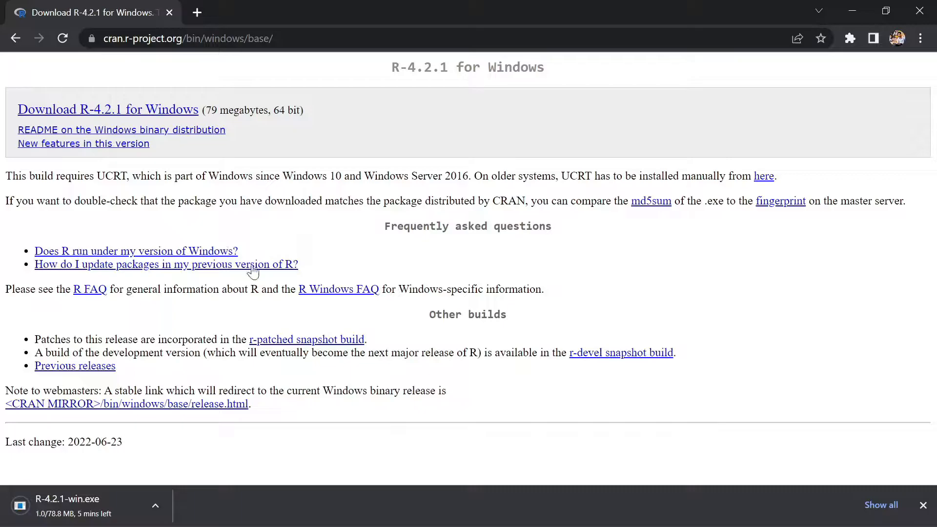
left_click(920, 39)
left_click(813, 142)
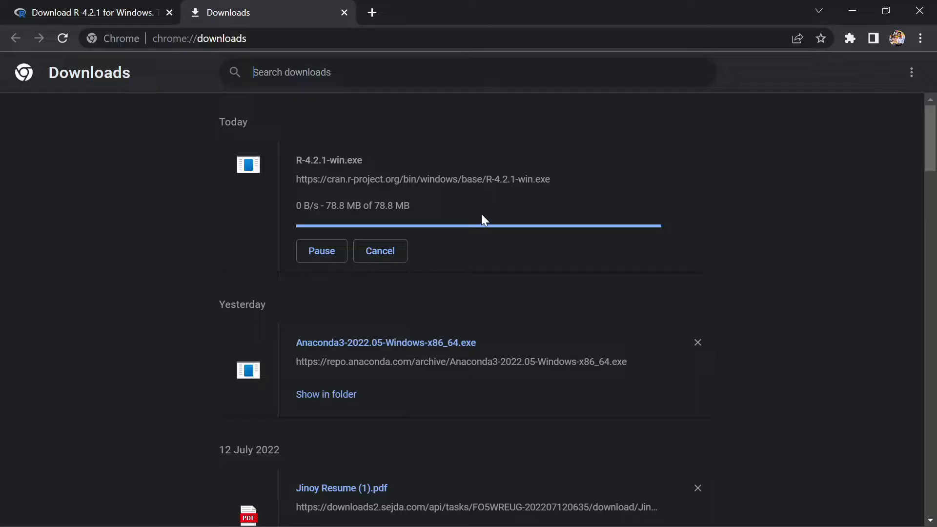
left_click(330, 159)
left_click(499, 293)
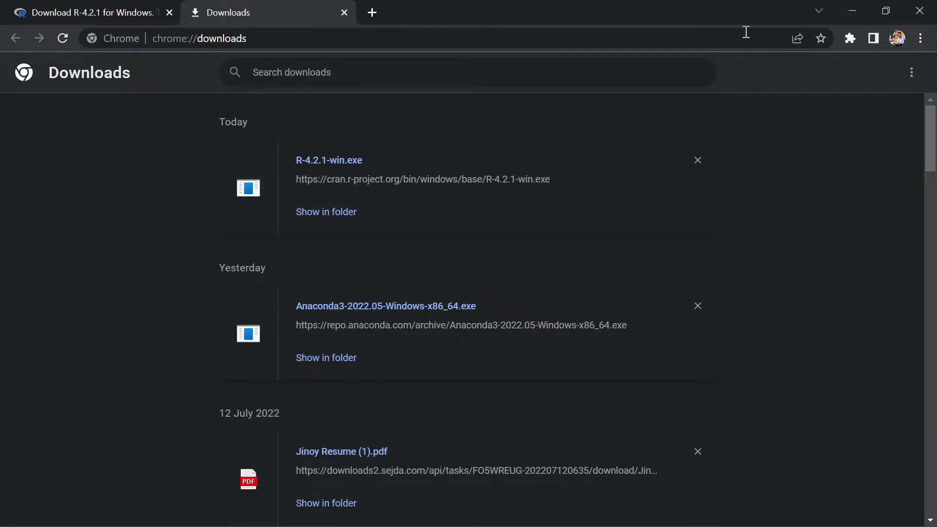
left_click(853, 10)
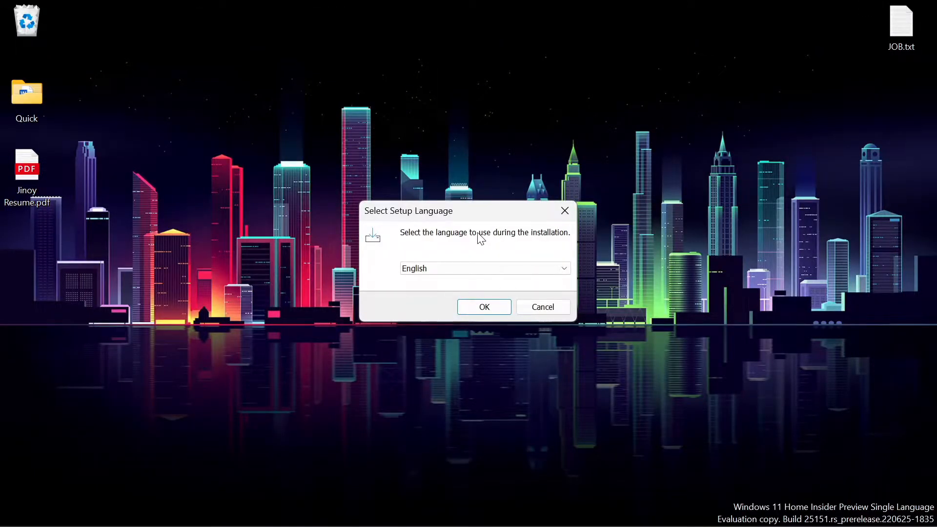
Install R 4.2.1 in English with all components, default startup options, Start Menu folder R and no desktop or Quick Launch shortcuts
left_click(483, 307)
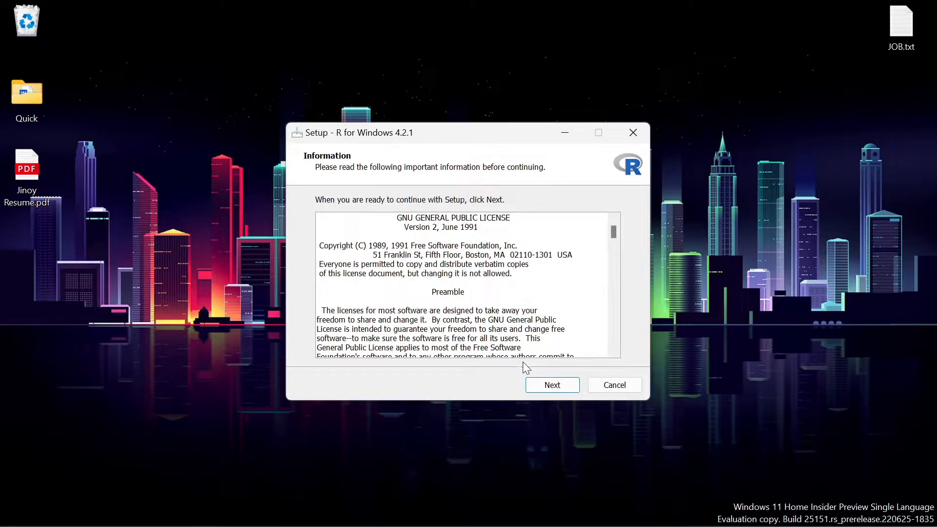
left_click(543, 387)
left_click(543, 386)
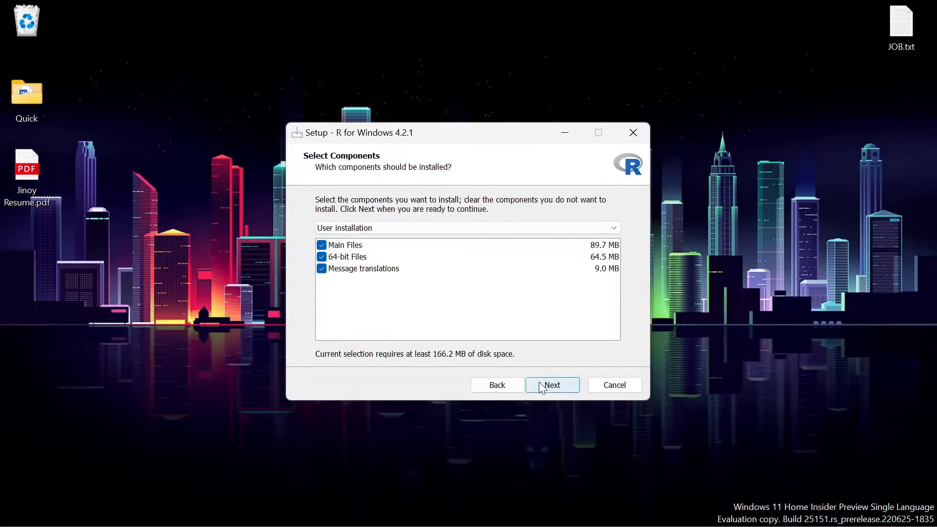
left_click(543, 387)
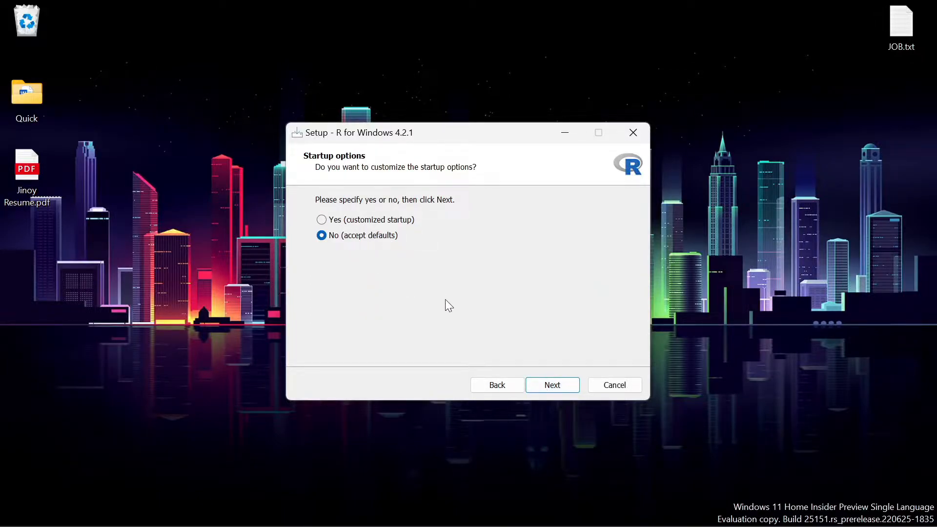
left_click(550, 385)
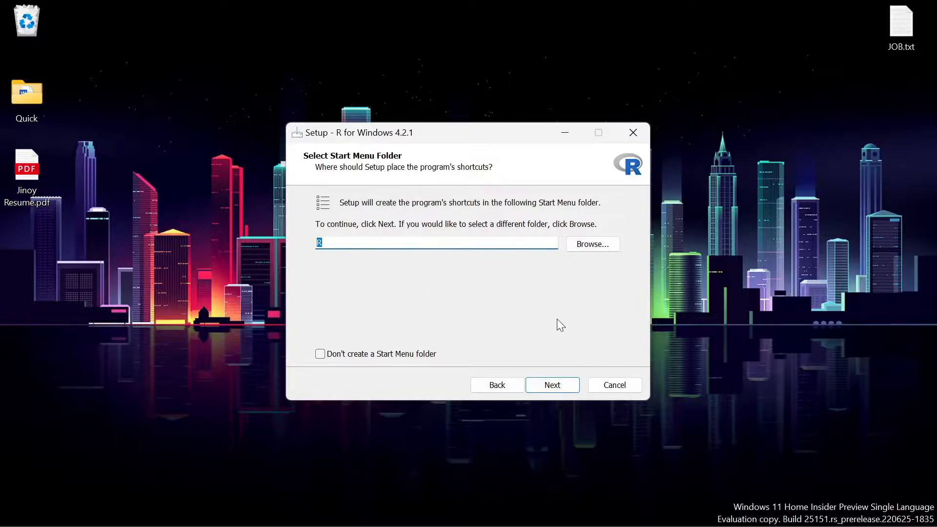
left_click(561, 384)
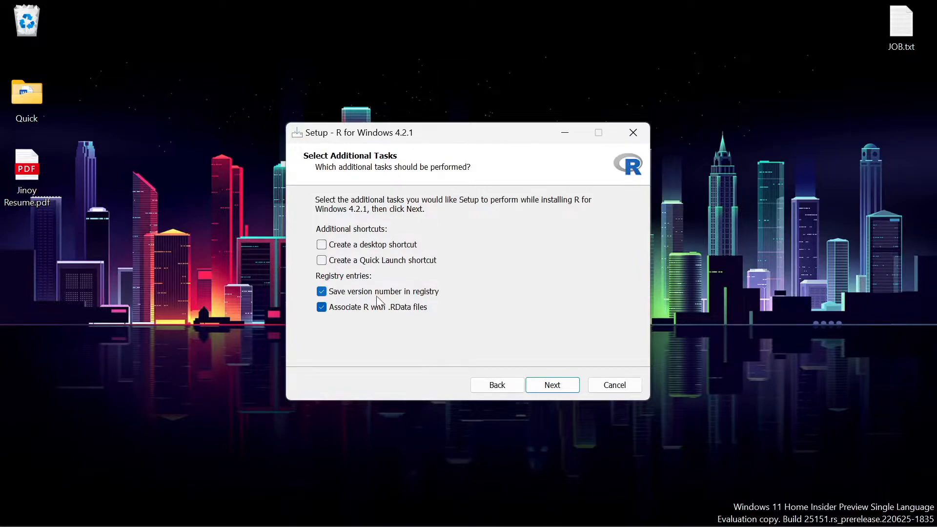
left_click(543, 381)
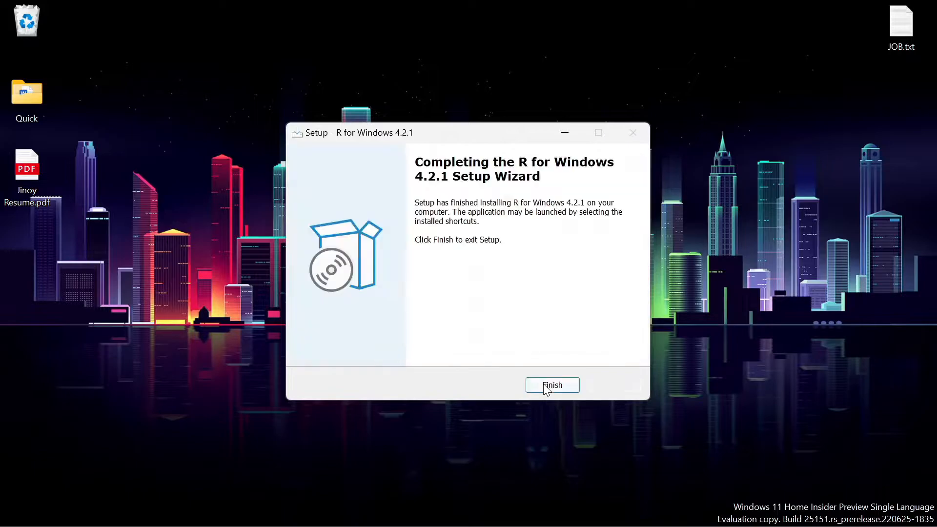
left_click(552, 385)
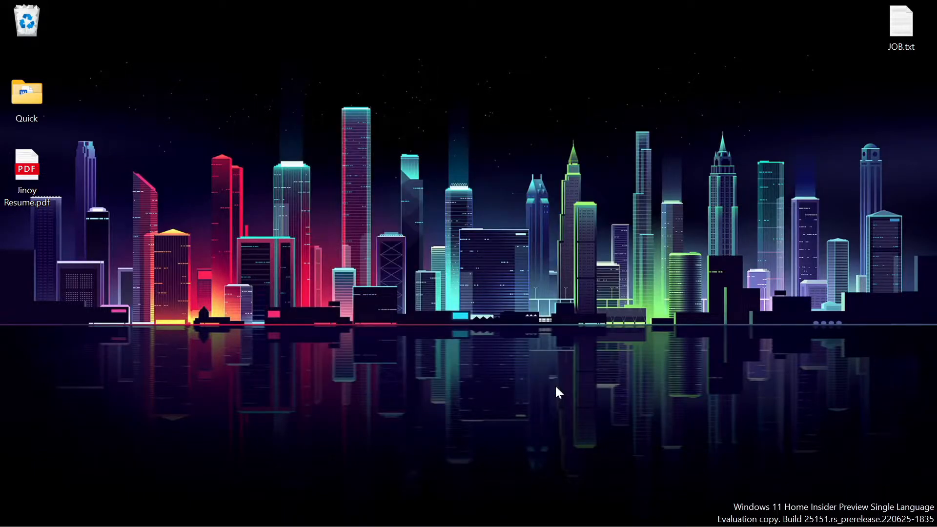
Switch to Chrome, search the web for "rstudio download" and open the "Download the RStudio IDE" result
mouse_move(575, 495)
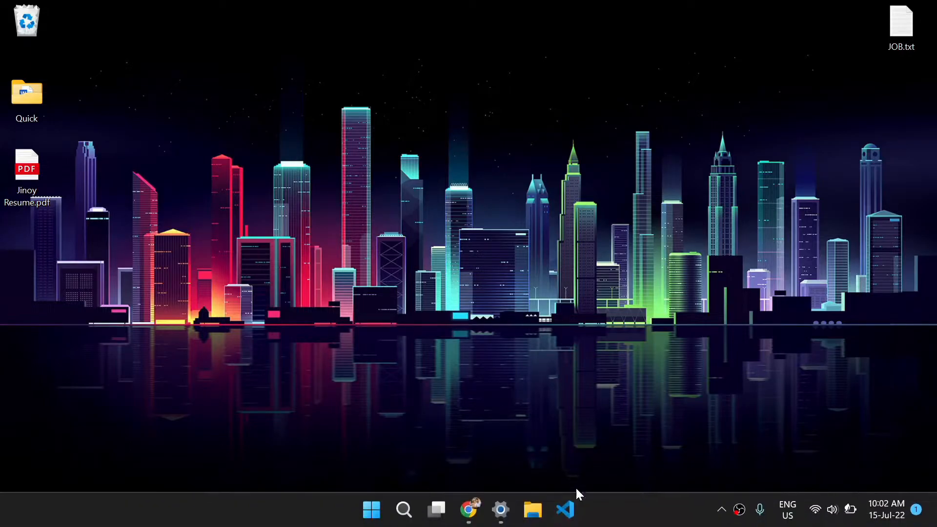
left_click(469, 509)
left_click(213, 38)
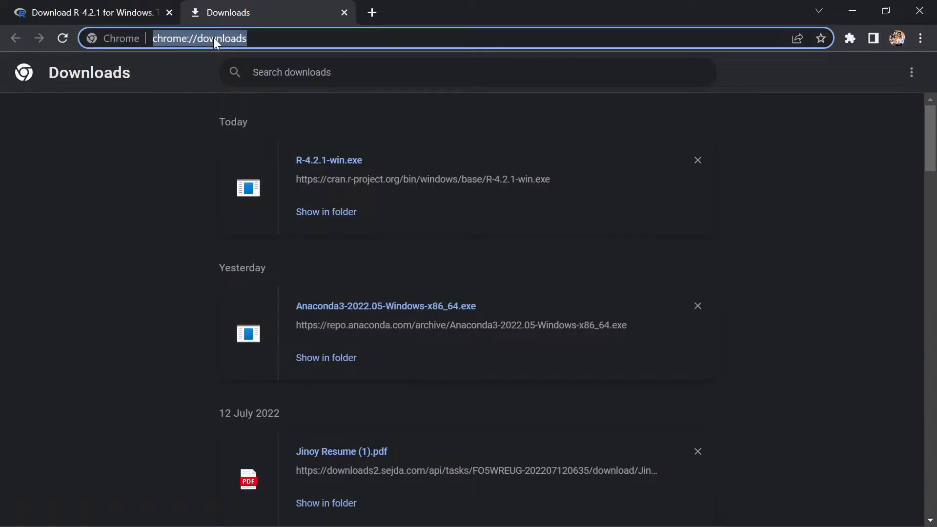
type("rstudio")
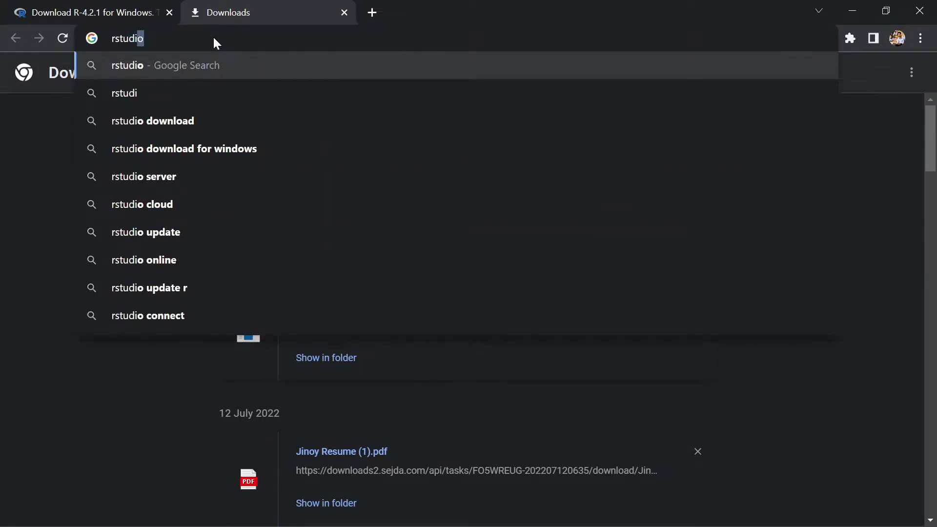
key("Down")
key("Return")
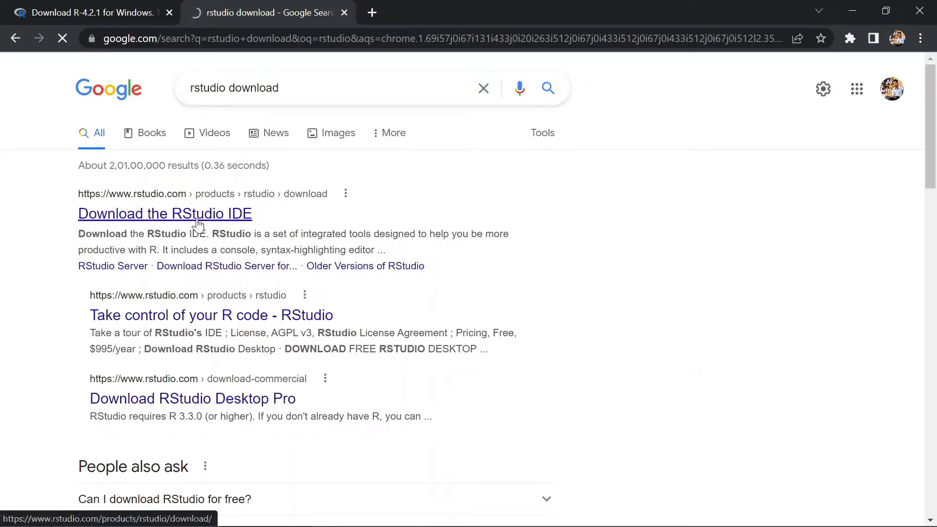
left_click(195, 217)
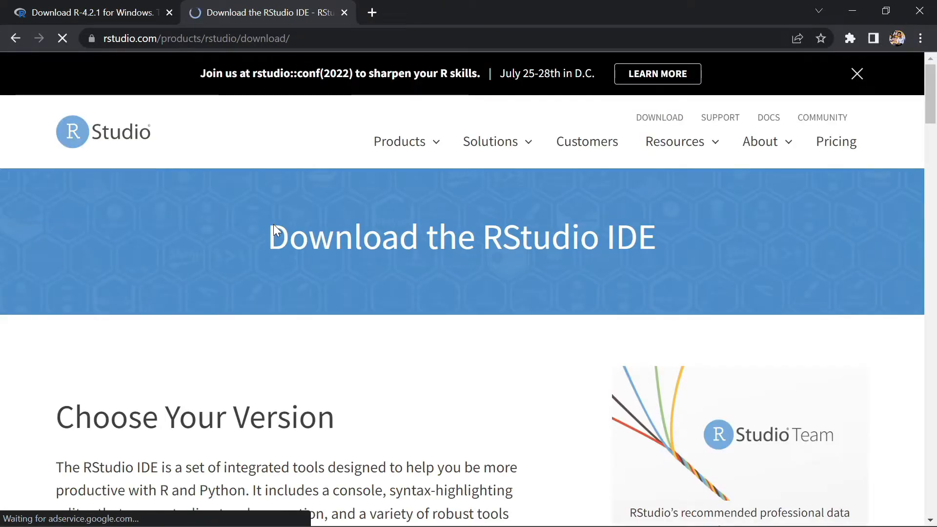
Download the free RStudio Desktop 2022.07.0+548 for Windows and launch its installer from the browser's download list
scroll(273, 227, "down", 8)
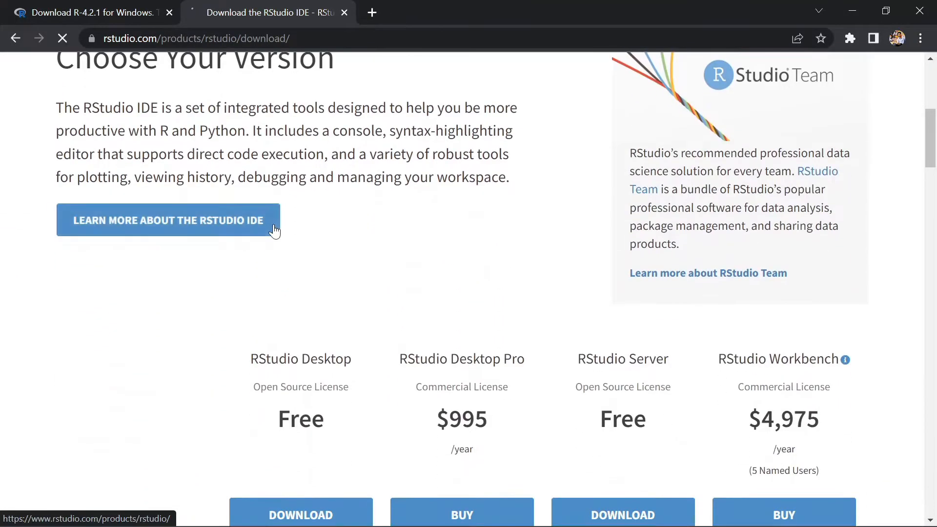
left_click(302, 327)
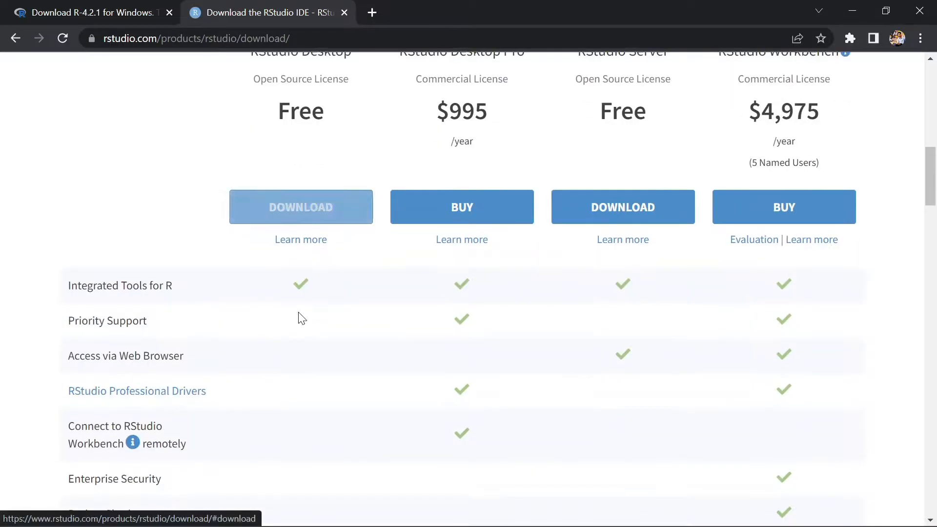
left_click(305, 206)
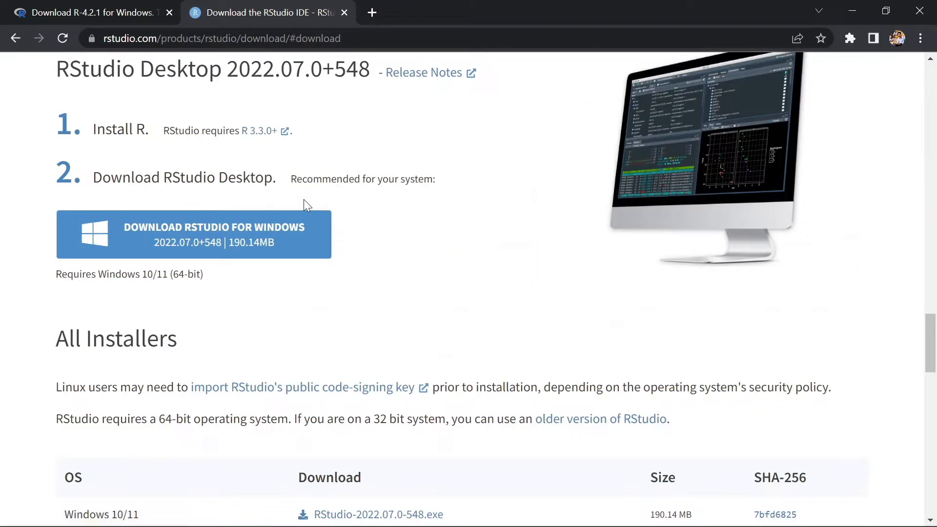
left_click(239, 259)
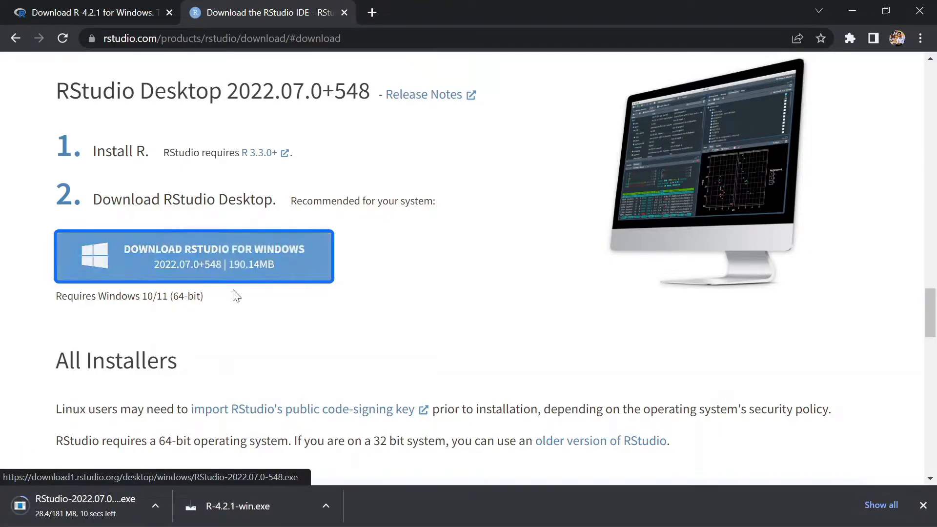
left_click(921, 38)
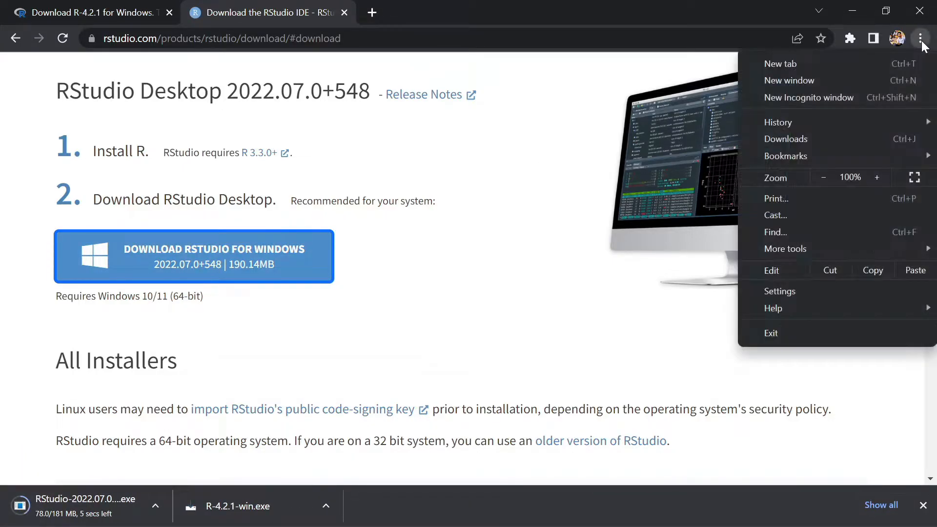
left_click(803, 138)
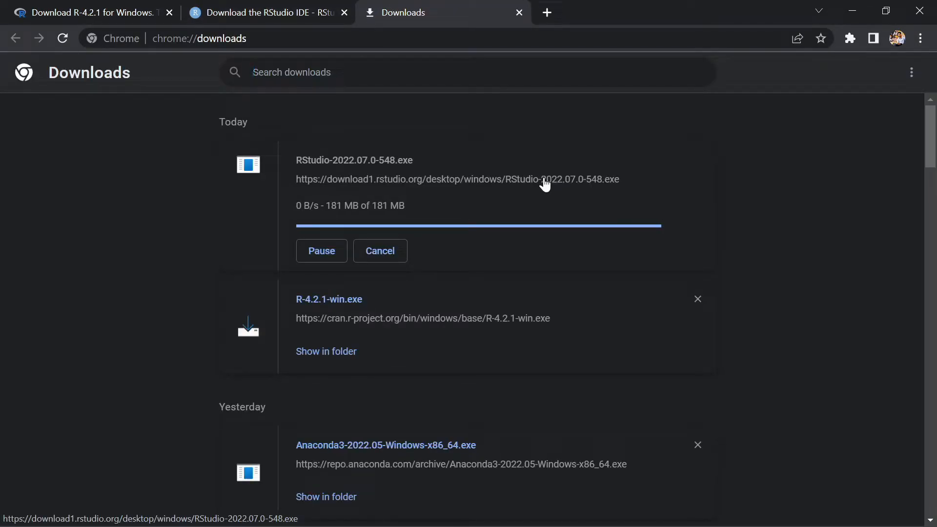
left_click(337, 160)
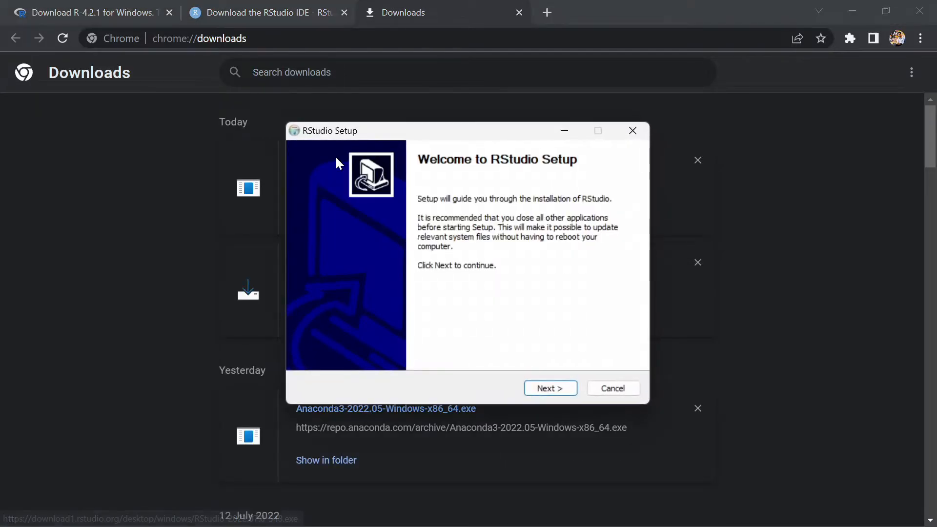
Install RStudio into C:\Program Files\RStudio with the default Start Menu folder, showing the installation details, and finish the setup
left_click(537, 388)
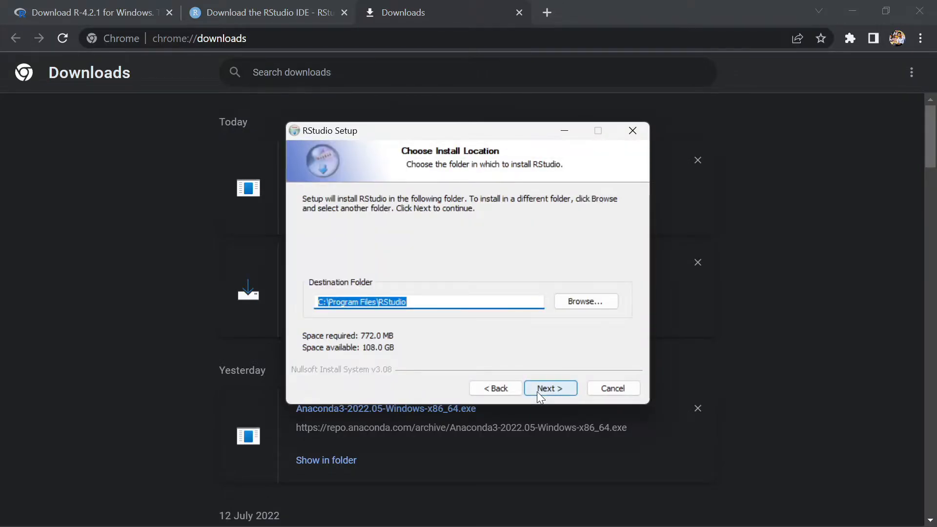
left_click(536, 388)
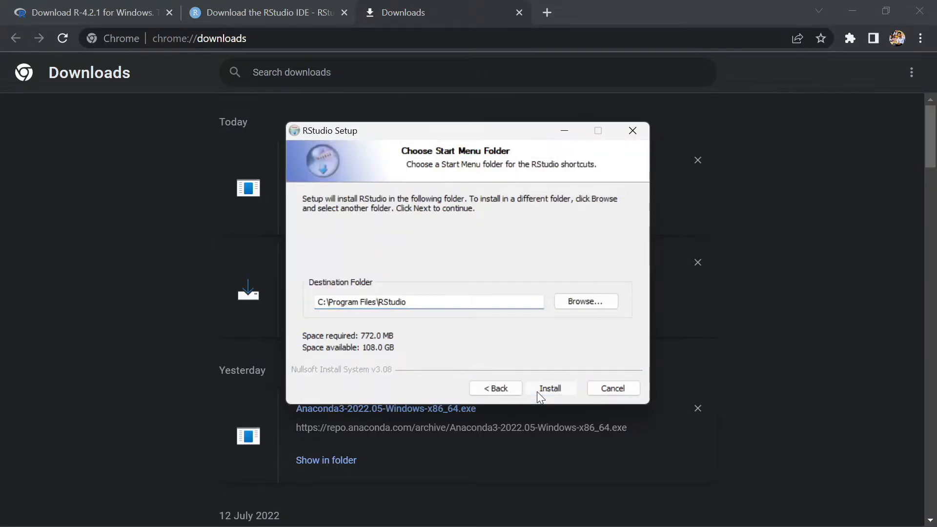
left_click(537, 391)
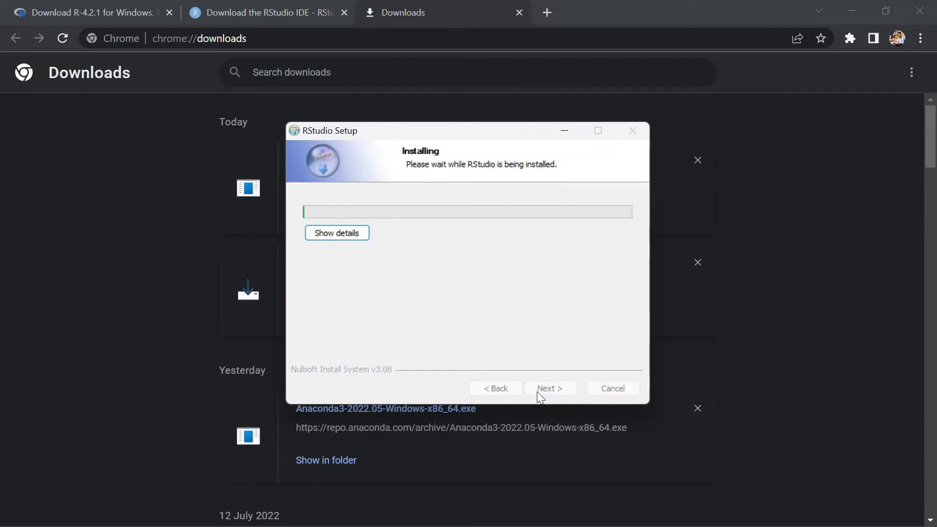
left_click(334, 232)
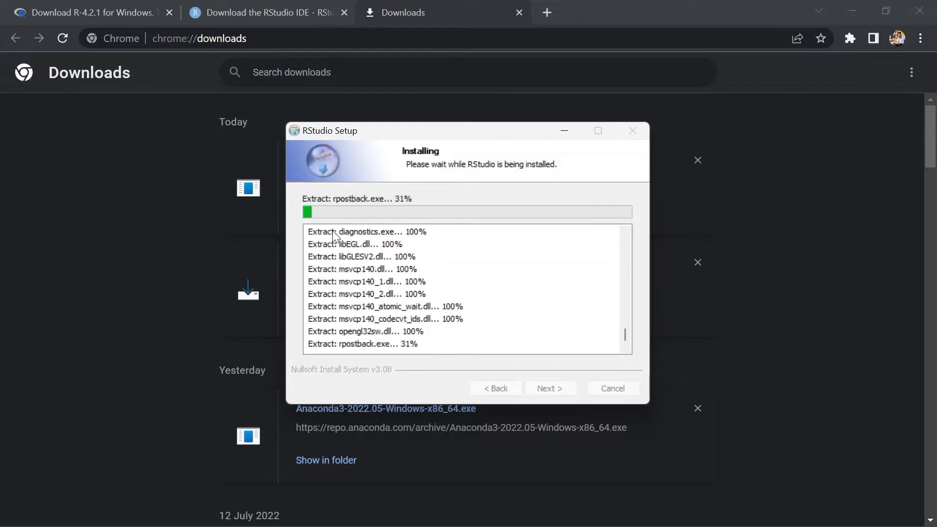
left_click(849, 6)
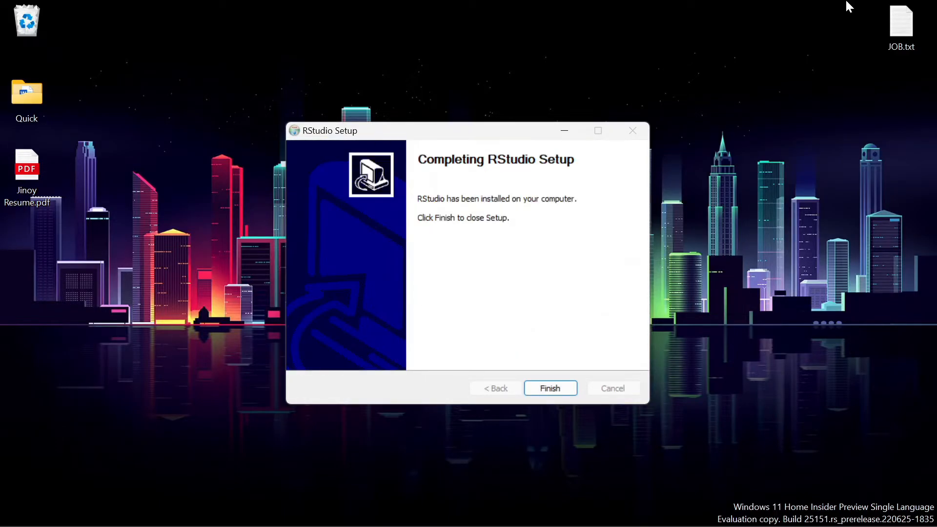
left_click(552, 387)
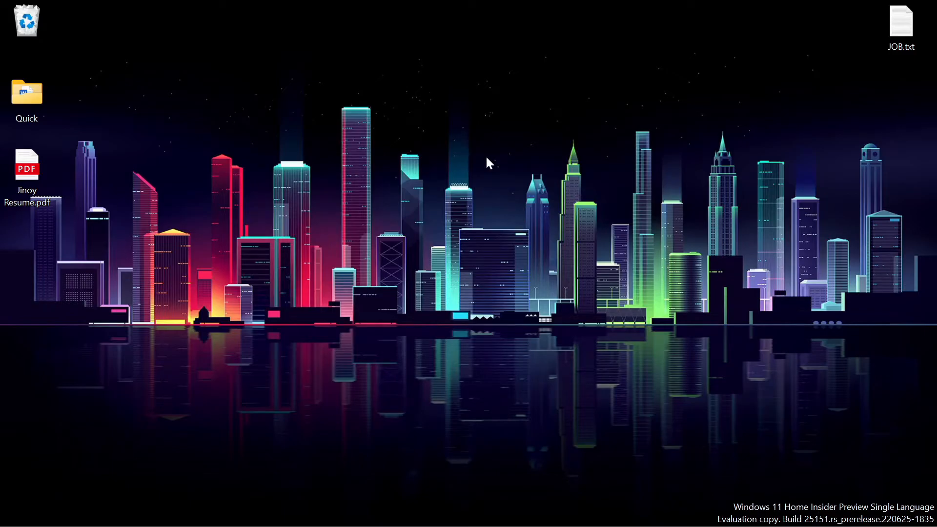
Start the newly installed RStudio, declining automatic crash report uploads, and close it
mouse_move(290, 505)
left_click(373, 508)
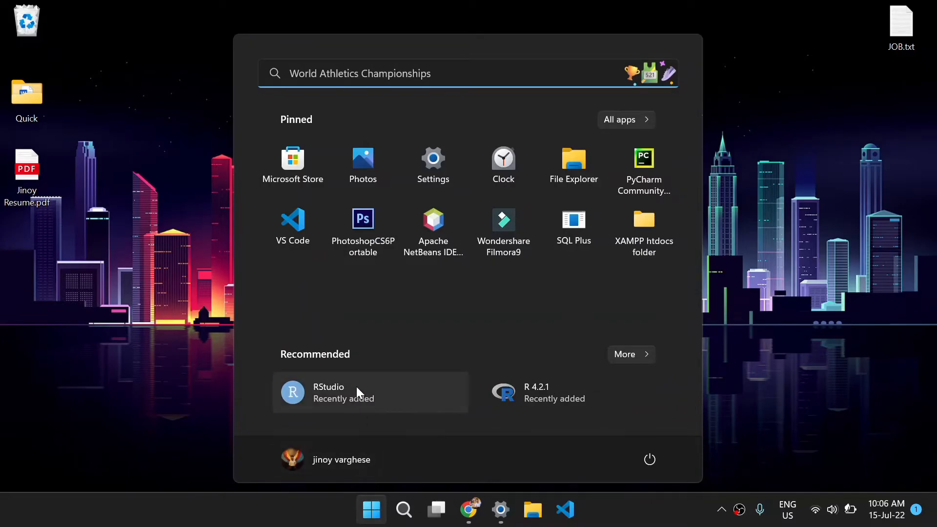
left_click(356, 388)
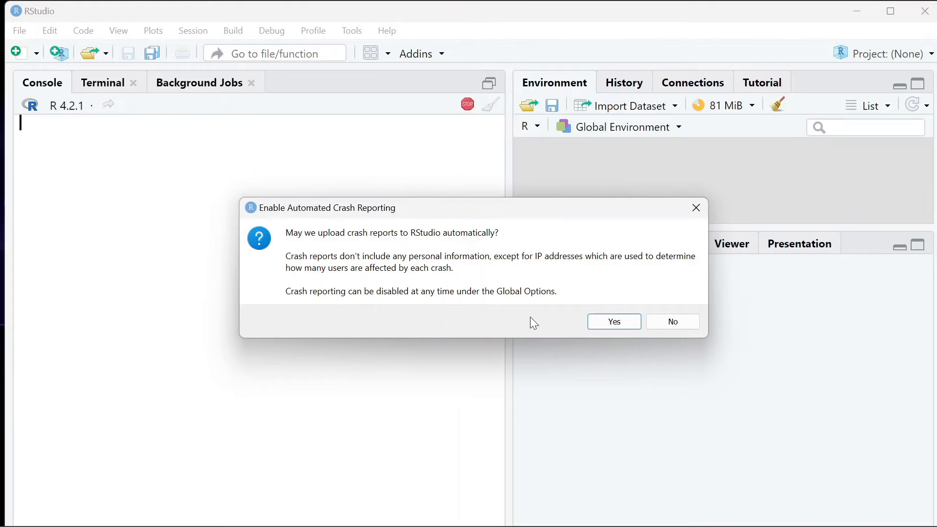
left_click(679, 322)
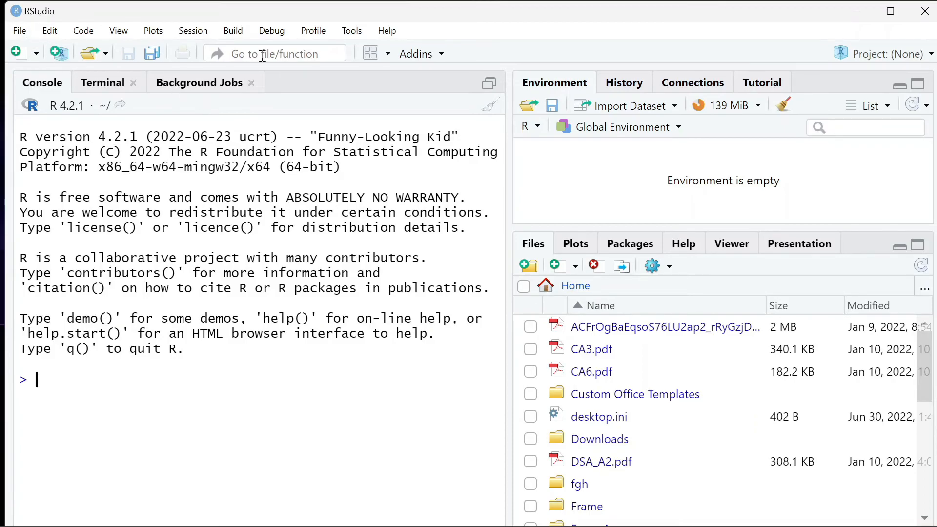
left_click(927, 13)
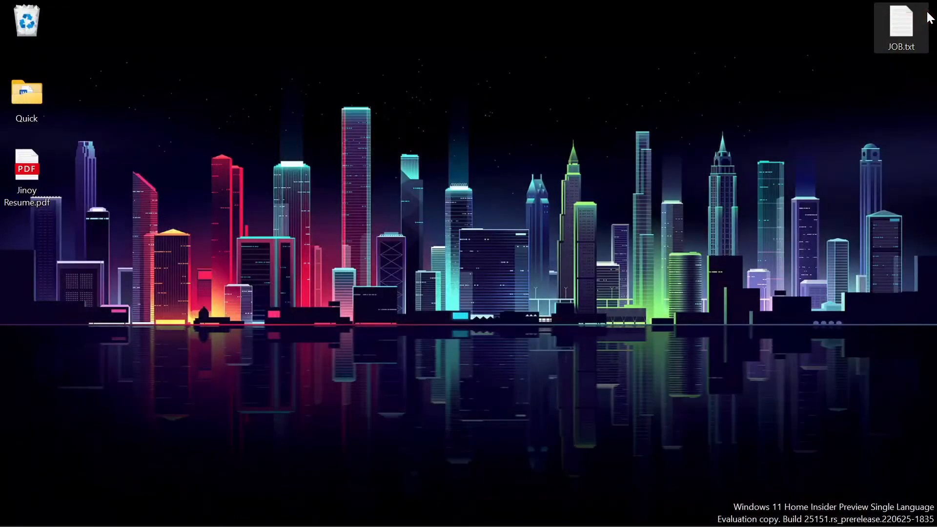